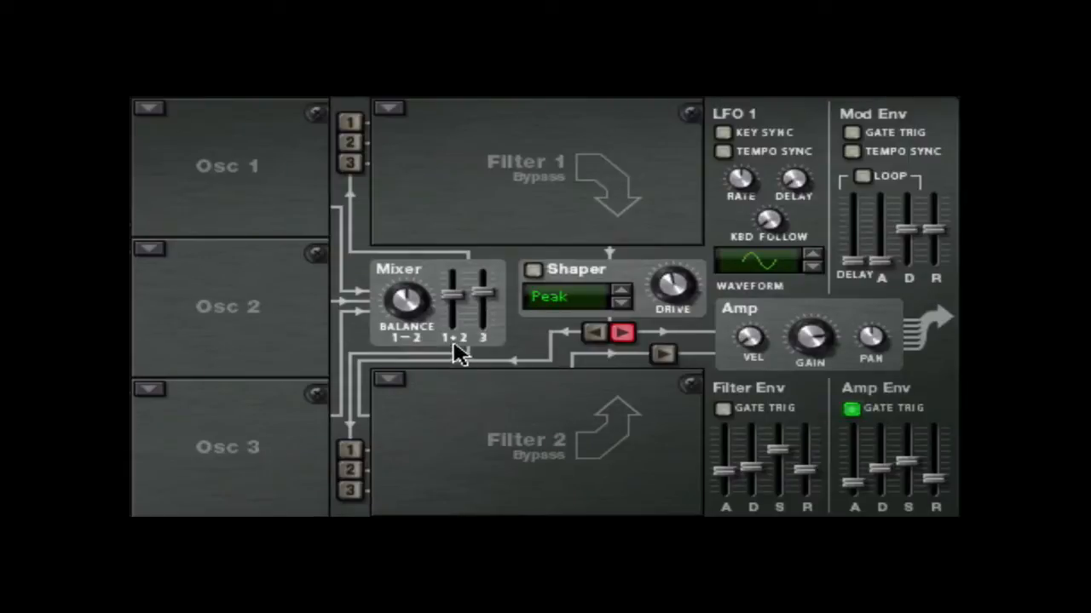
# Try adjusting the mixer's 1+2 and 3 level sliders and the balance between oscillators 1 and 2
pyautogui.moveTo(452, 300)
pyautogui.mouseDown()
pyautogui.moveTo(453, 329)
pyautogui.moveTo(451, 295)
pyautogui.mouseUp()
pyautogui.moveTo(485, 291)
pyautogui.mouseDown()
pyautogui.moveTo(494, 328)
pyautogui.moveTo(497, 290)
pyautogui.mouseUp()
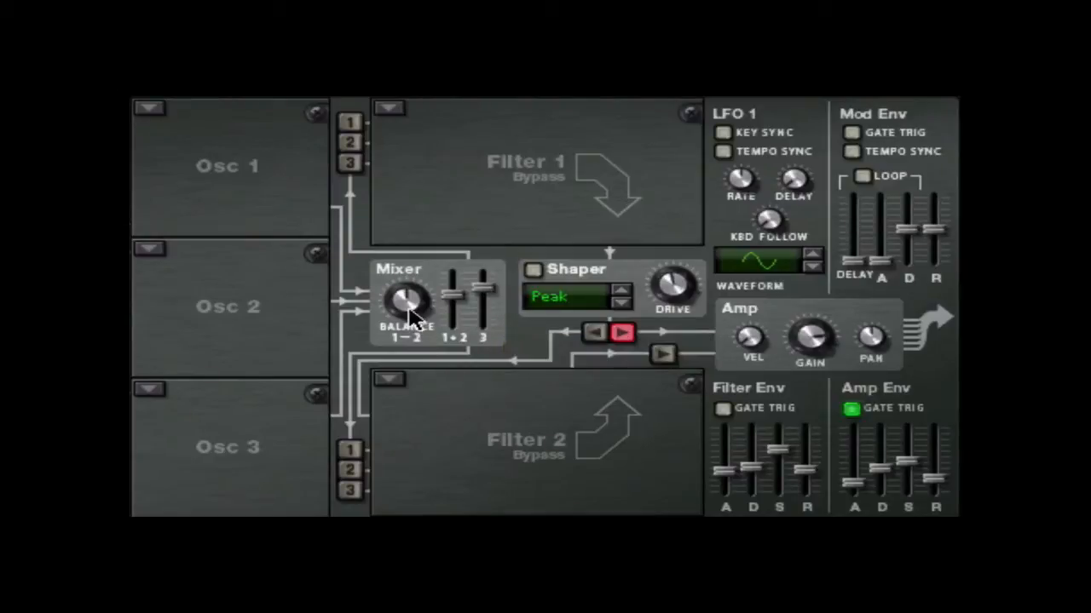
pyautogui.moveTo(401, 312)
pyautogui.mouseDown()
pyautogui.moveTo(402, 341)
pyautogui.moveTo(396, 281)
pyautogui.moveTo(378, 252)
pyautogui.moveTo(380, 309)
pyautogui.mouseUp()
# Try enabling the routings of oscillators 1, 2 and 3 to Filter 1 and the Shaper, and switch them all off again
pyautogui.click(351, 123)
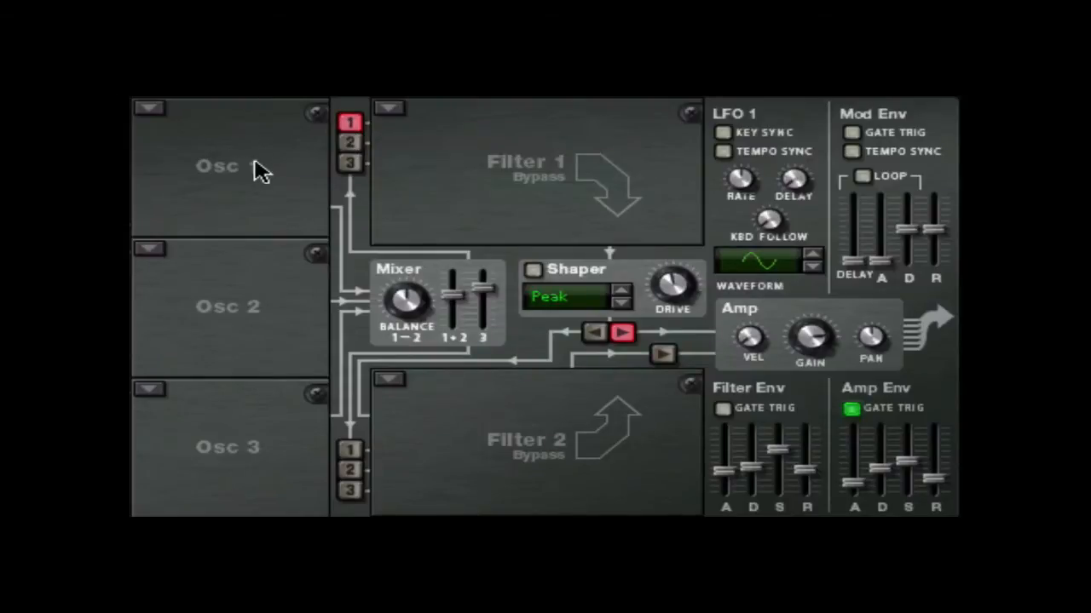
pyautogui.click(356, 143)
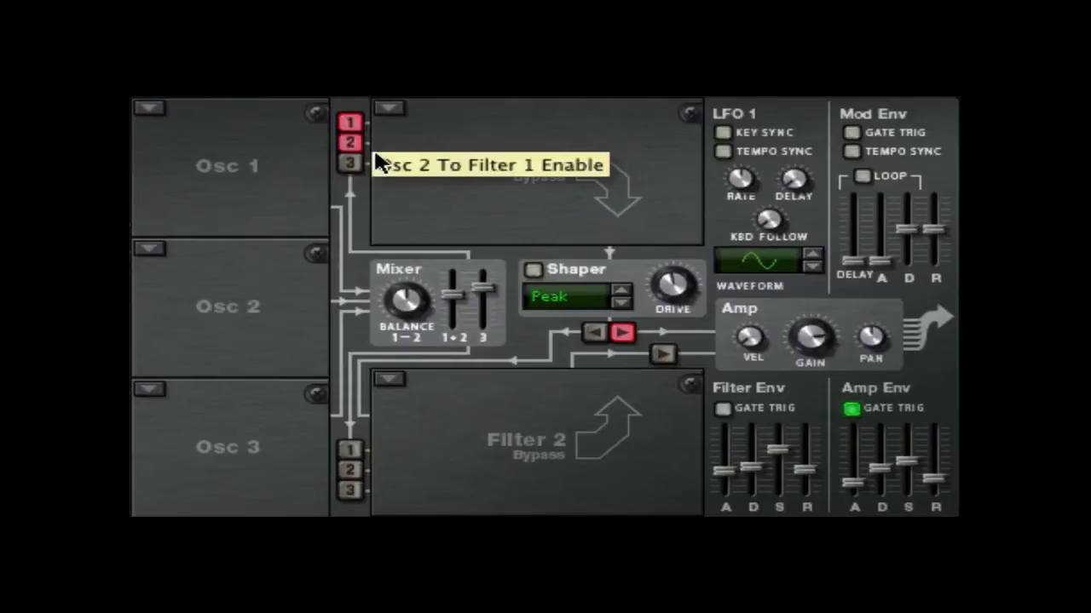
pyautogui.click(352, 163)
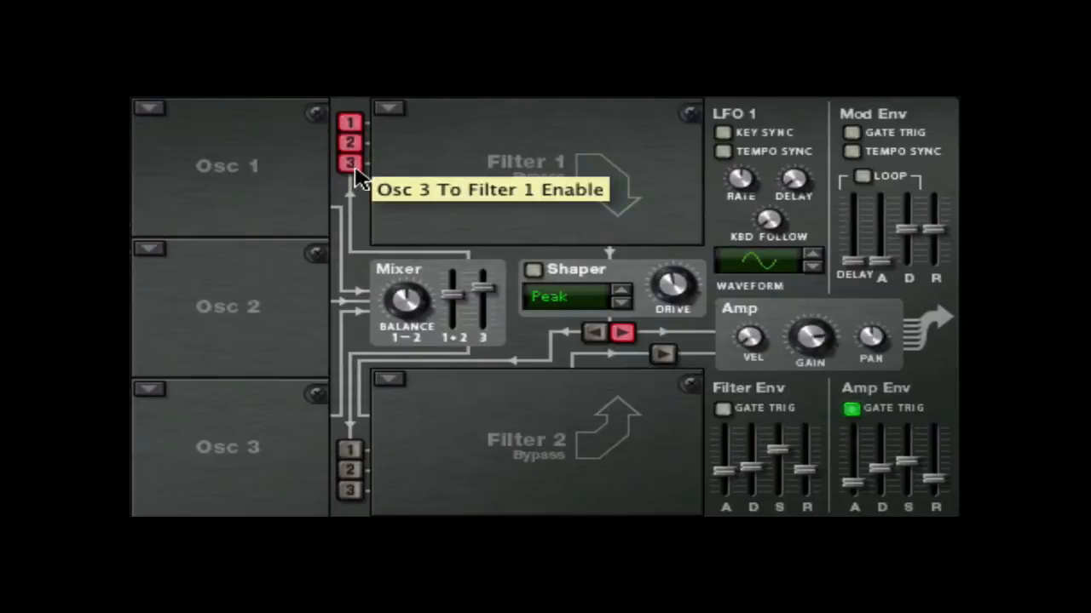
pyautogui.click(351, 164)
pyautogui.click(350, 143)
pyautogui.click(346, 124)
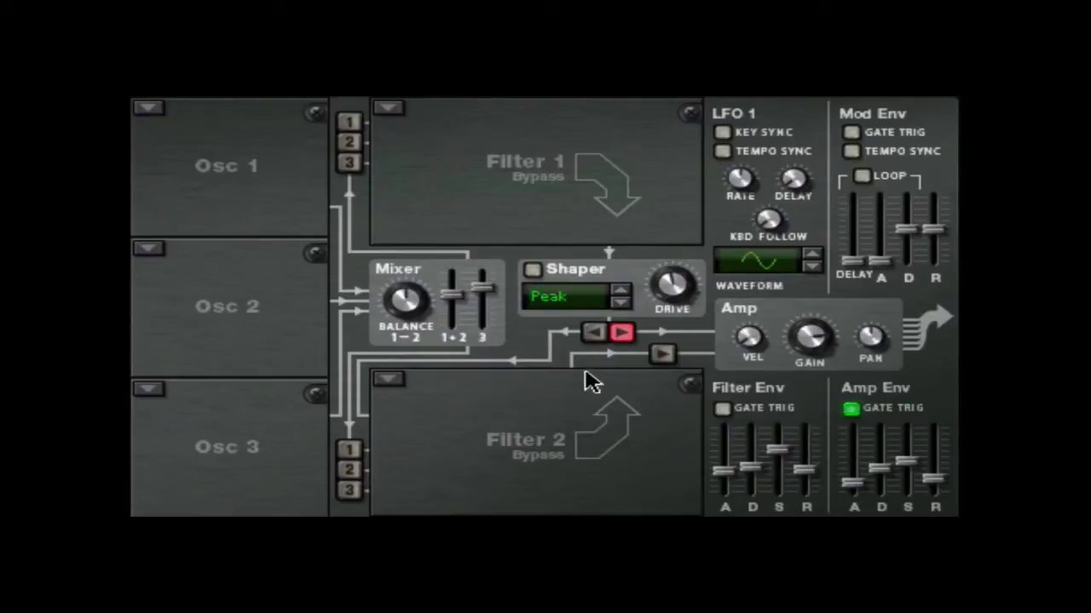
pyautogui.click(531, 270)
pyautogui.click(531, 271)
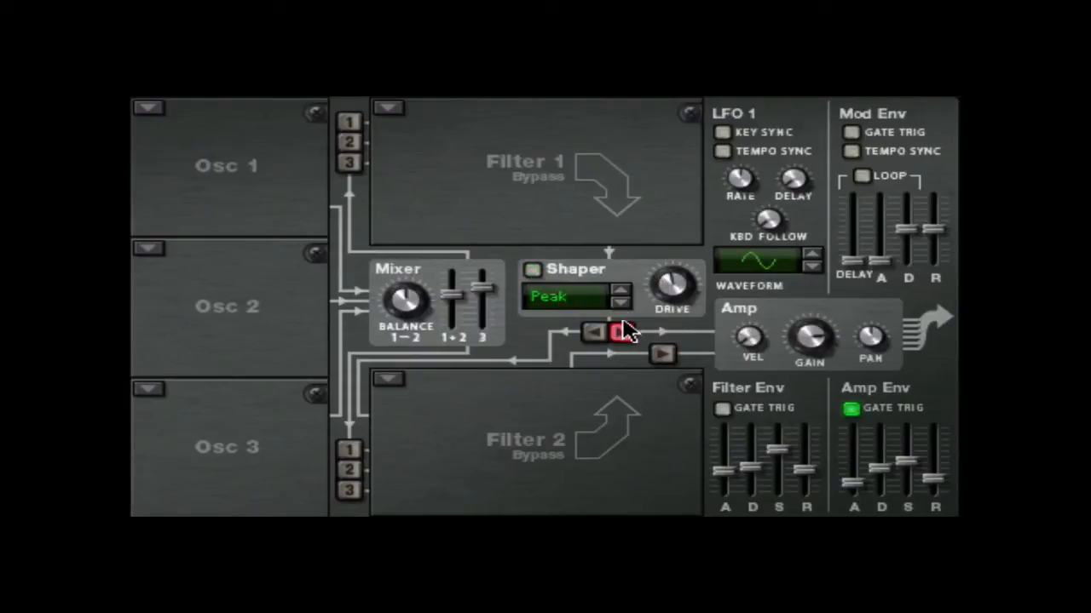
# Enable Filter 2's output to the Amp, and route oscillator 2 to Filter 2 and oscillator 1 to Filter 1
pyautogui.click(622, 334)
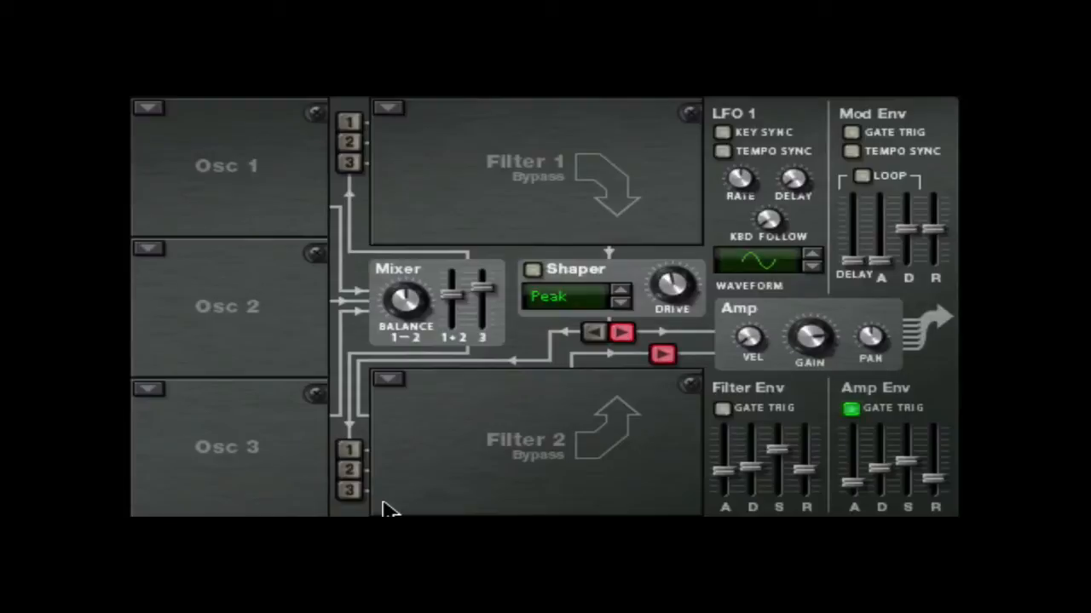
pyautogui.click(350, 470)
pyautogui.click(357, 122)
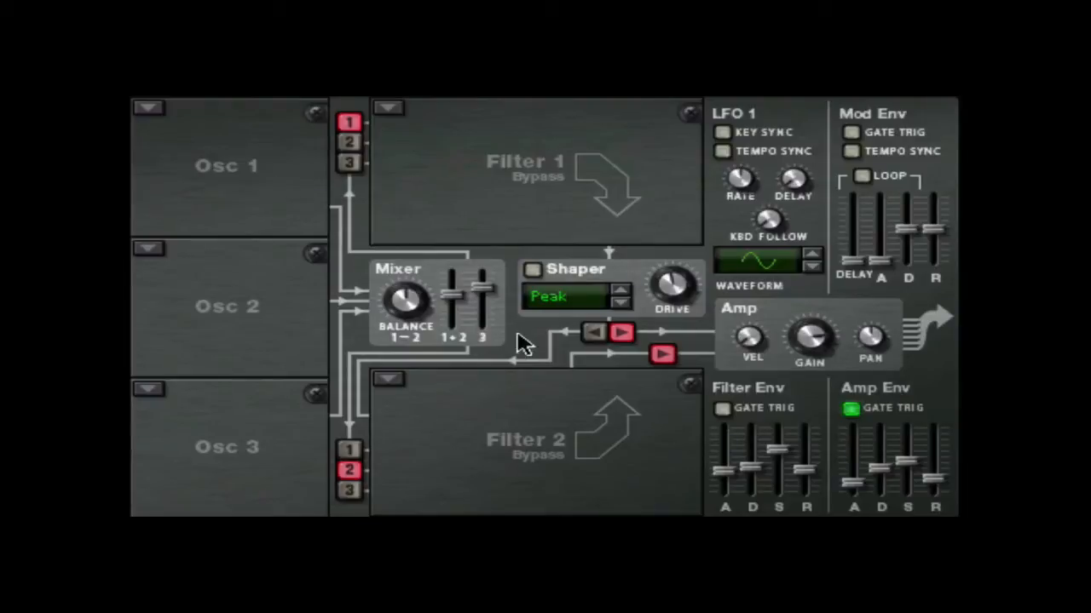
# Try routing the Shaper output to Filter 2 and return it to the direct path into the Amp
pyautogui.click(592, 333)
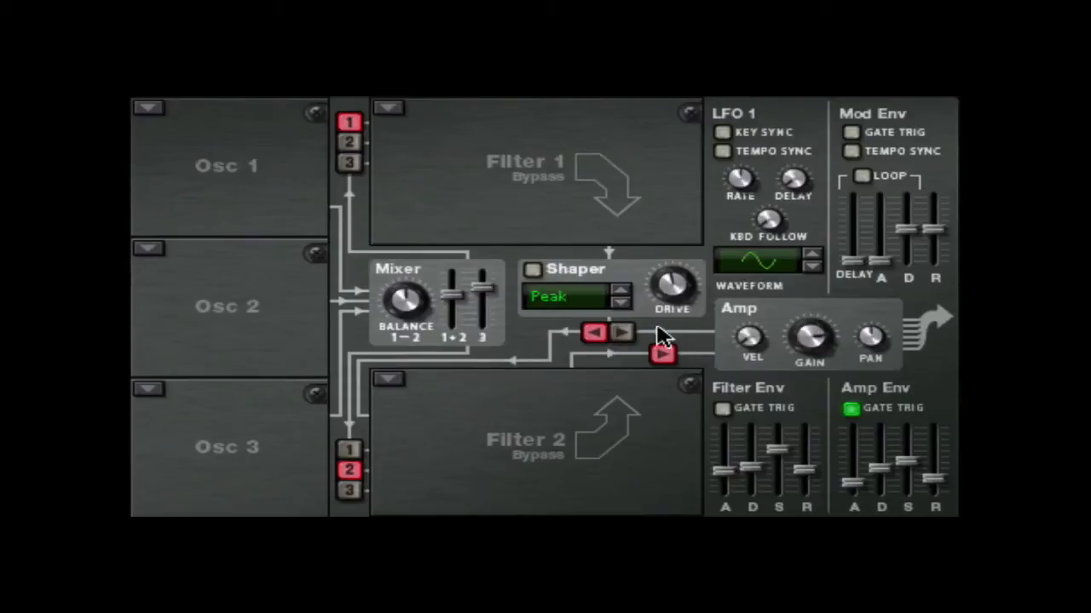
pyautogui.click(621, 332)
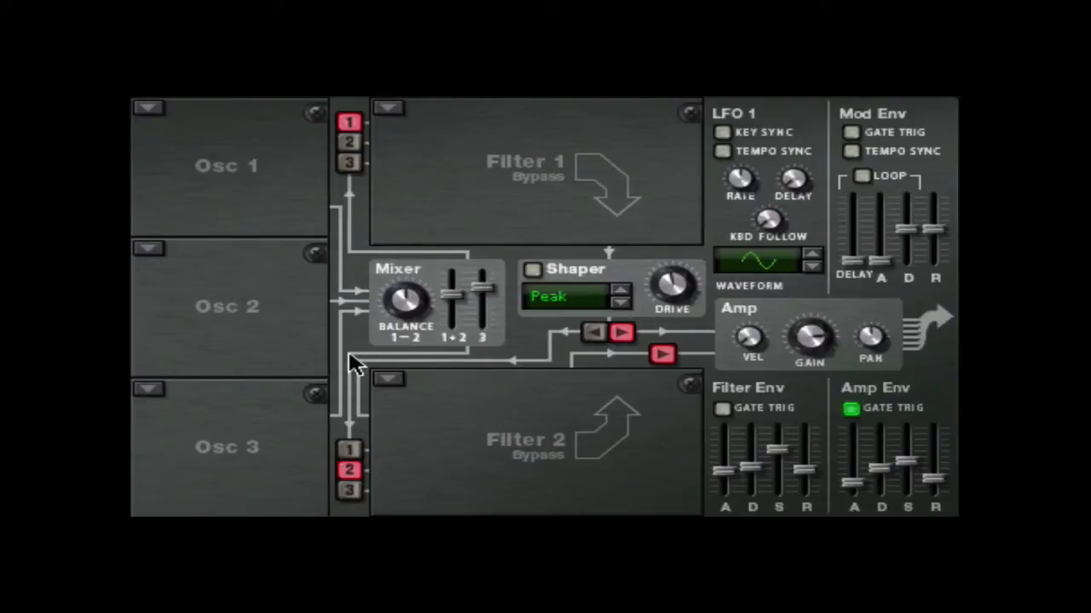
# Load FM Pair into Osc 1 with only its Filter 1 path left enabled, and run the step sequencer
pyautogui.click(350, 471)
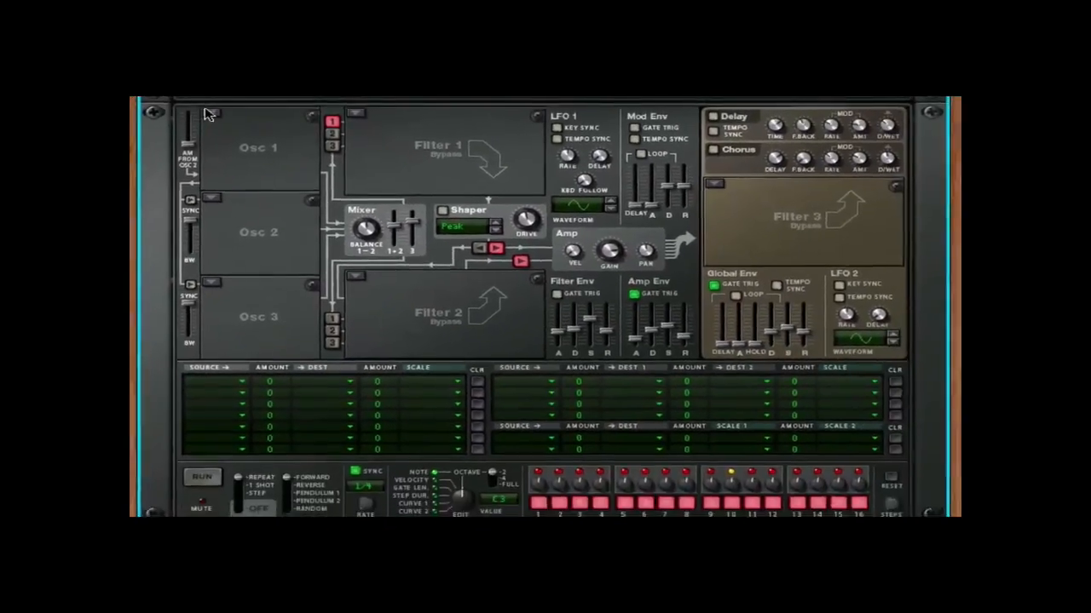
pyautogui.click(198, 112)
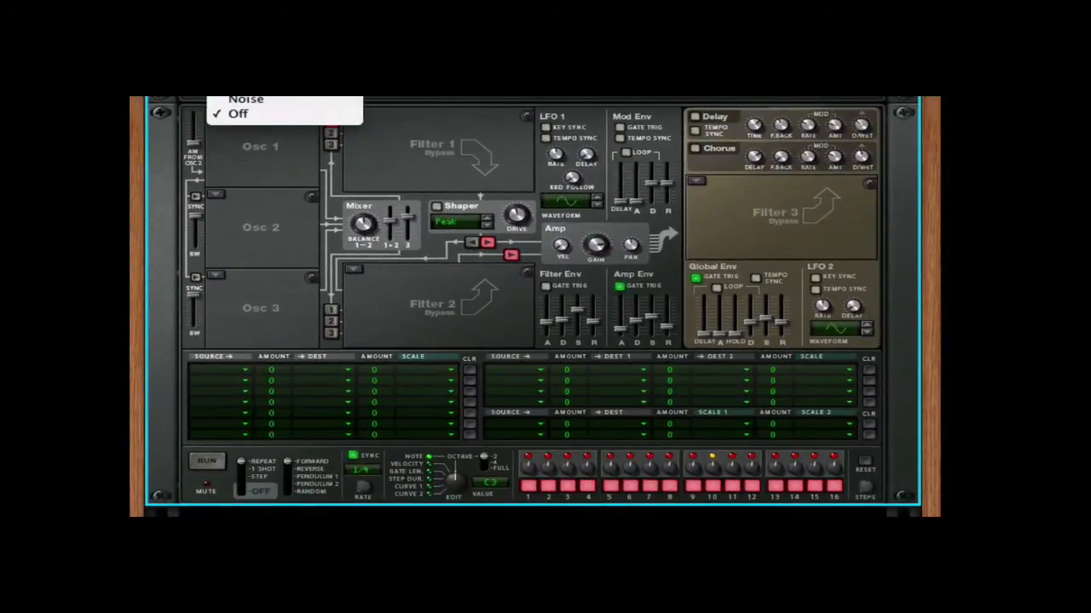
pyautogui.click(255, 69)
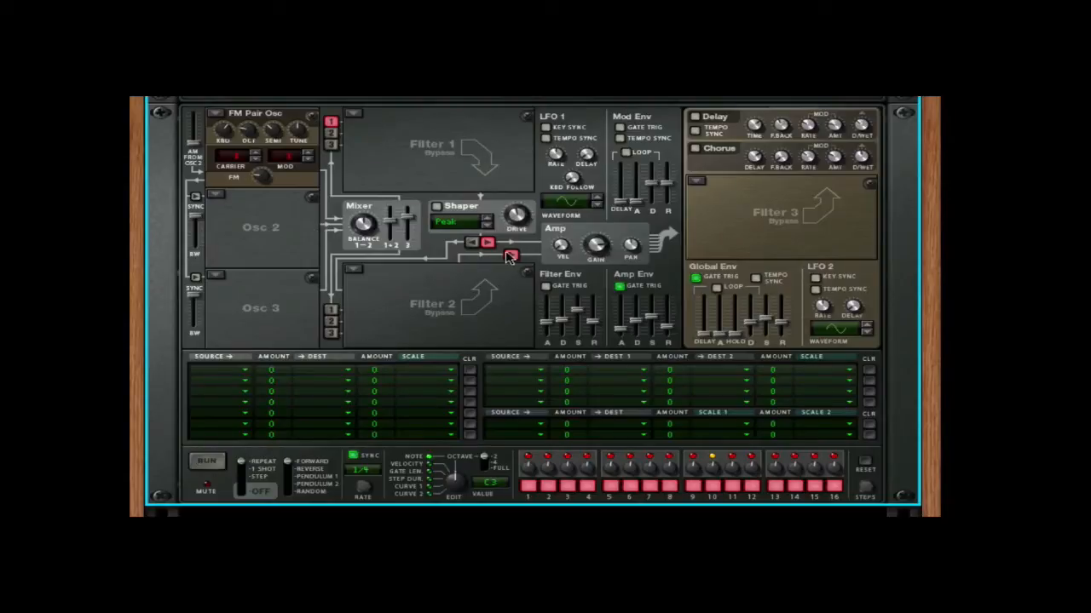
pyautogui.click(509, 256)
pyautogui.click(210, 462)
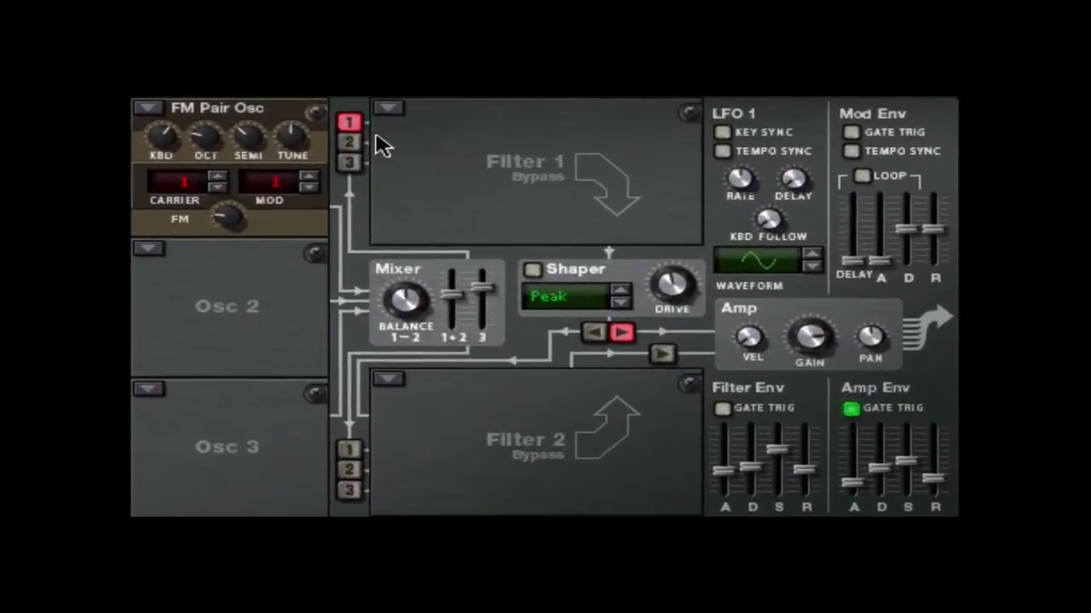
# Load Multi Oscillator into Osc 2 and route it to Filter 1
pyautogui.click(147, 251)
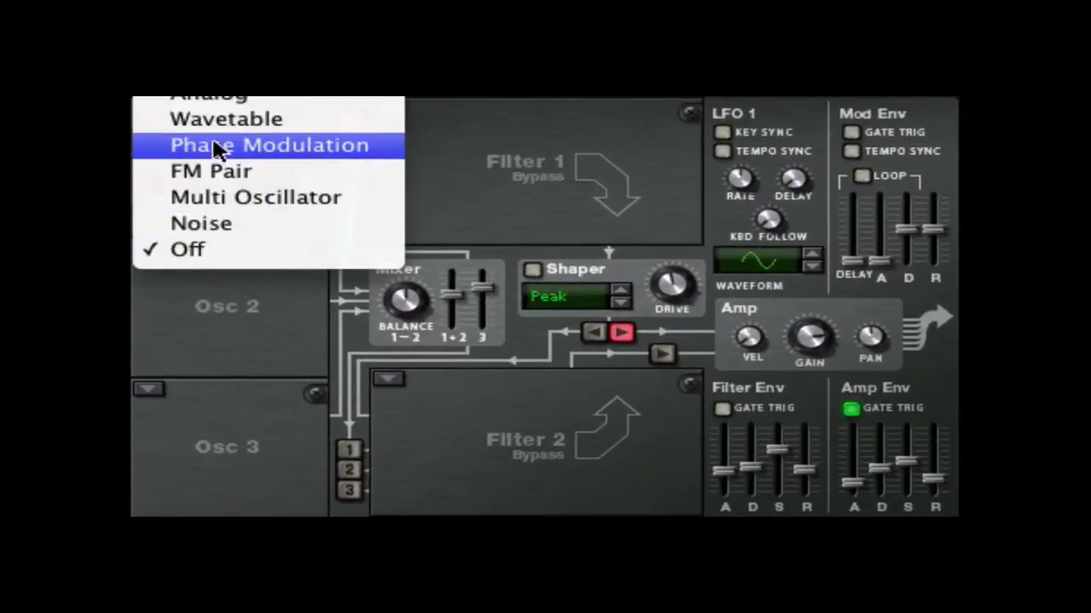
pyautogui.click(183, 198)
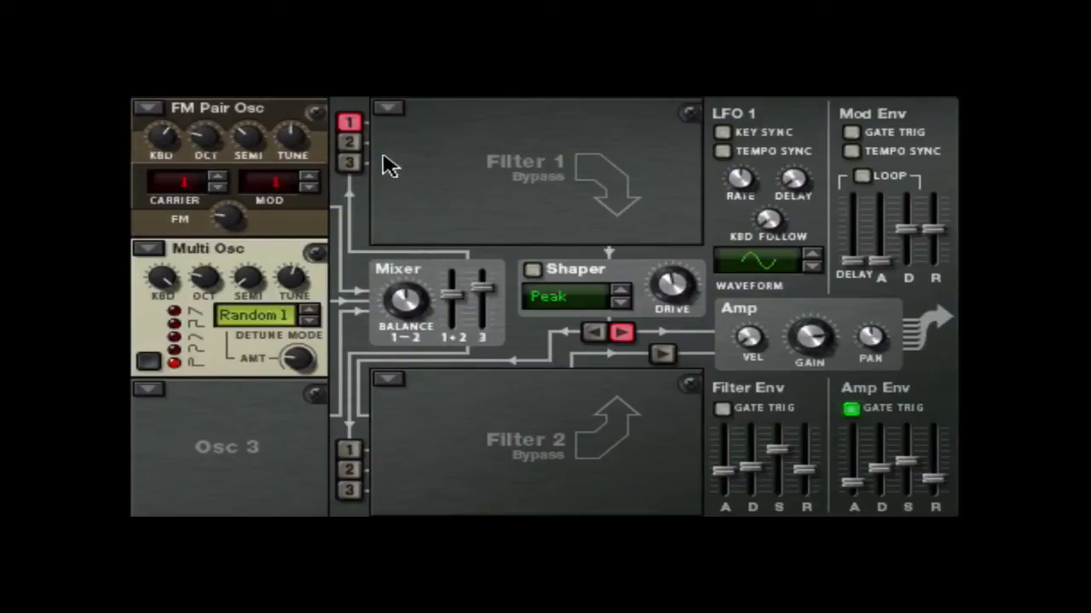
pyautogui.click(350, 142)
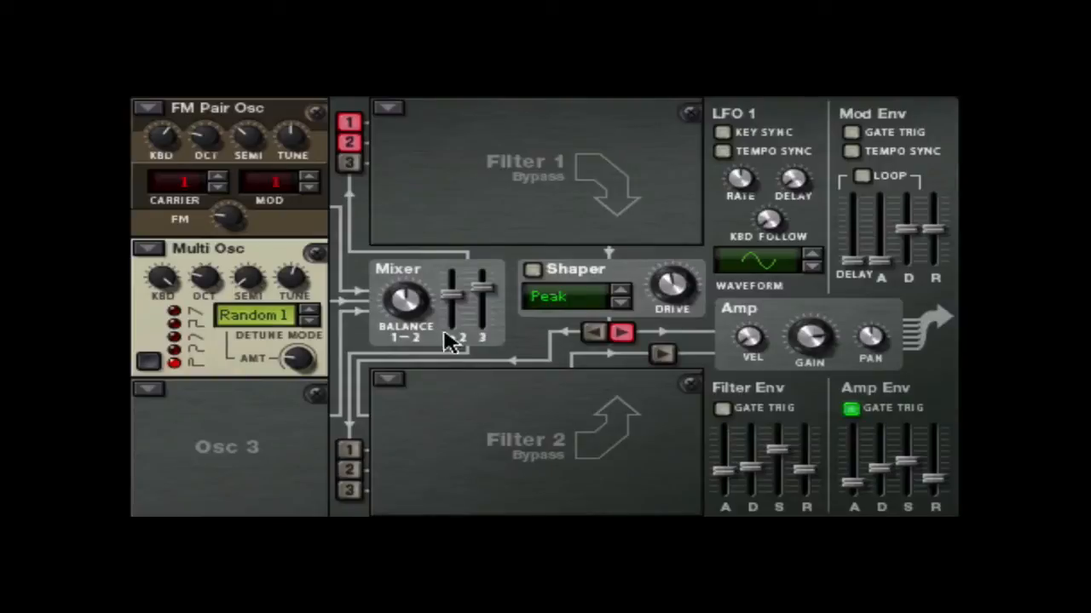
# Sweep the mixer balance between oscillators 1 and 2, leave it centred, and lower their level to -14.1 dB
pyautogui.moveTo(407, 304); pyautogui.dragTo(366, 298)
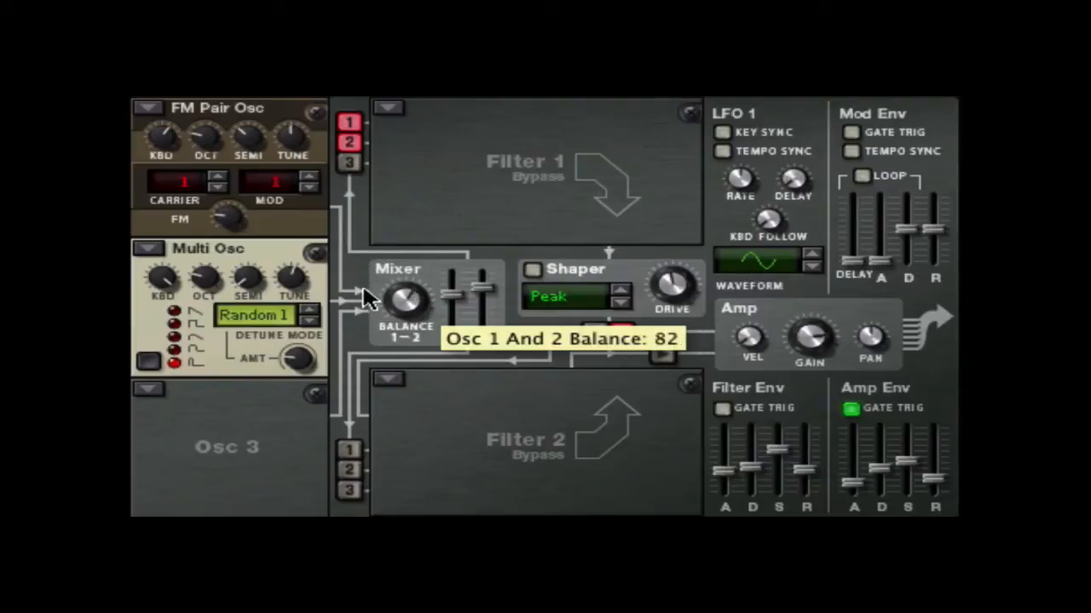
pyautogui.moveTo(452, 297); pyautogui.dragTo(454, 322)
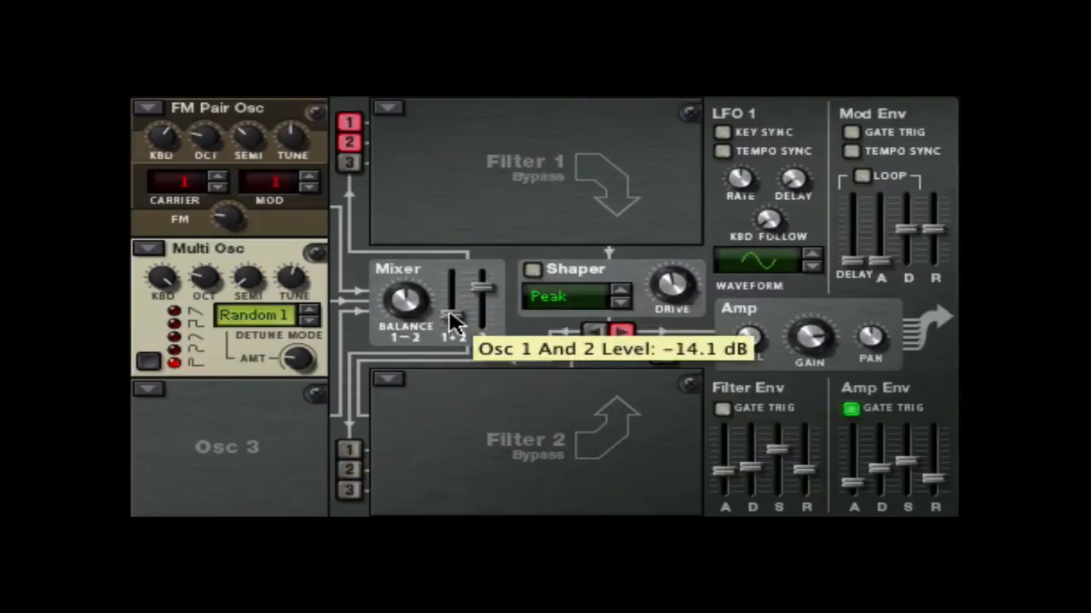
# Load Wavetable into Osc 3, route it through Filter 2 to the Amp, and lower its mixer level
pyautogui.click(153, 392)
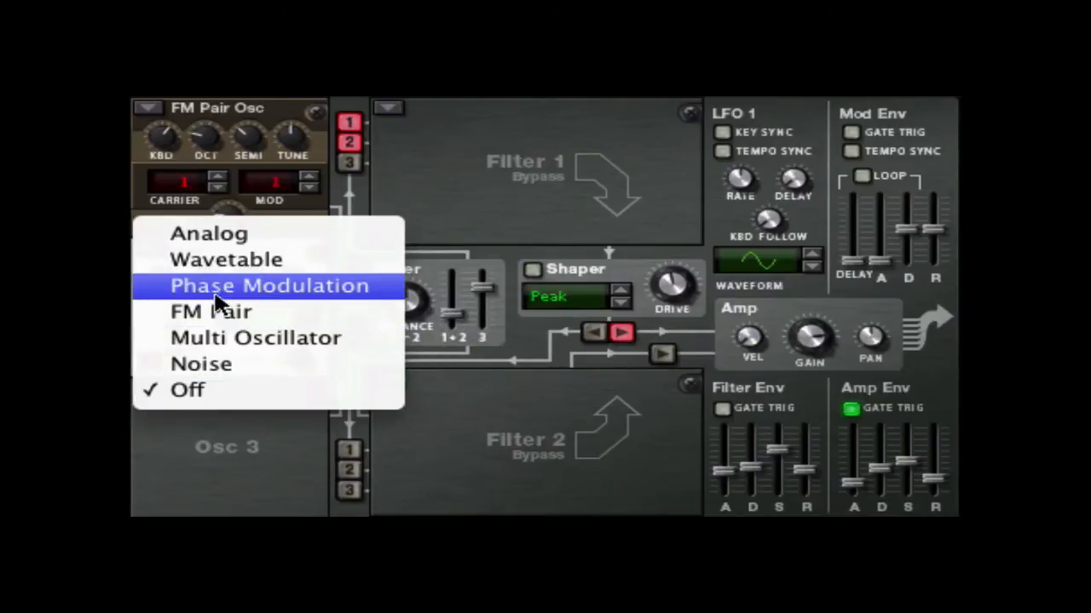
pyautogui.click(223, 261)
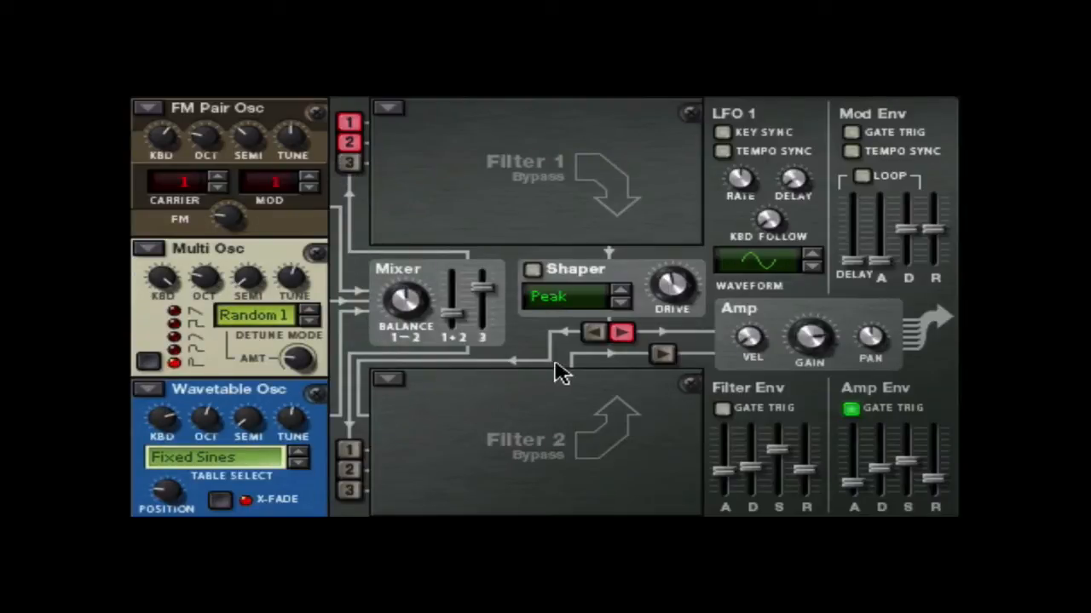
pyautogui.click(663, 356)
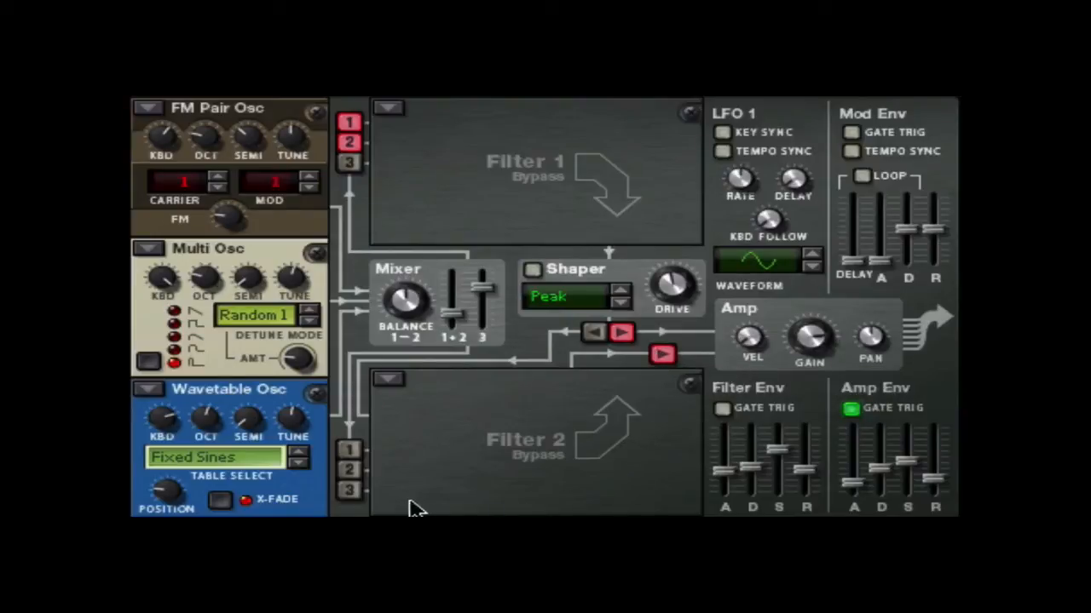
pyautogui.click(350, 490)
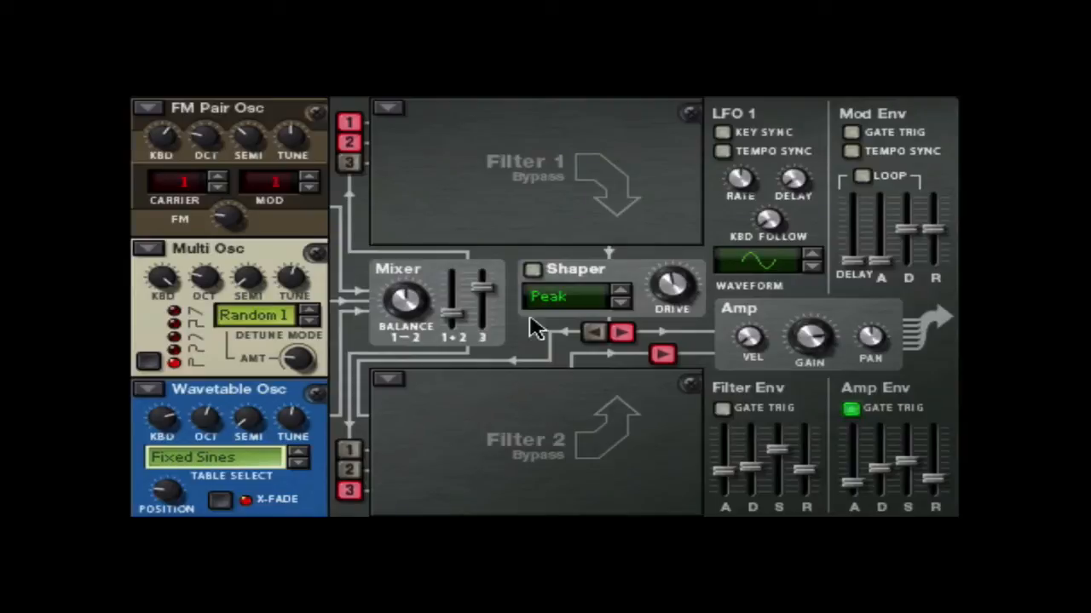
pyautogui.moveTo(486, 298)
pyautogui.mouseDown()
pyautogui.moveTo(482, 339)
pyautogui.moveTo(478, 296)
pyautogui.moveTo(480, 330)
pyautogui.moveTo(486, 306)
pyautogui.mouseUp()
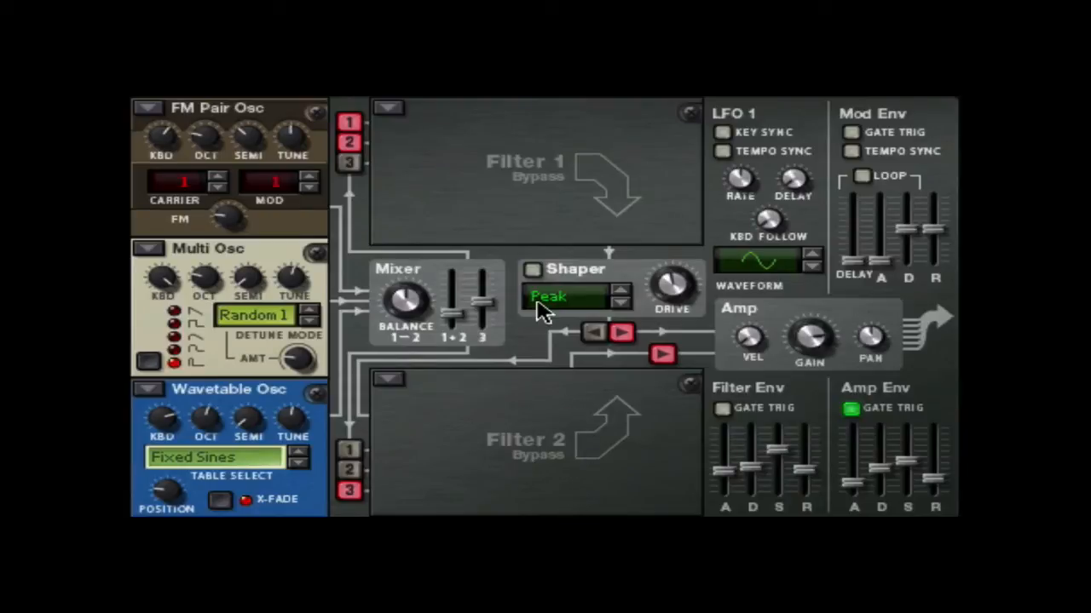
# Enable the Shaper in Peak mode with more drive, and route its output to Filter 2
pyautogui.click(532, 271)
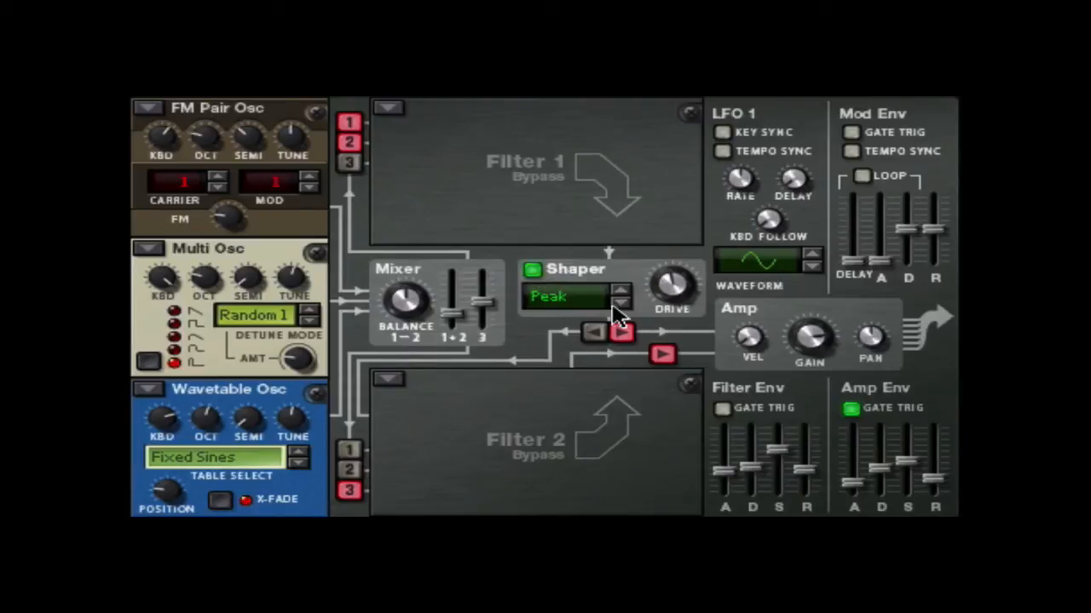
pyautogui.moveTo(675, 294); pyautogui.dragTo(666, 272)
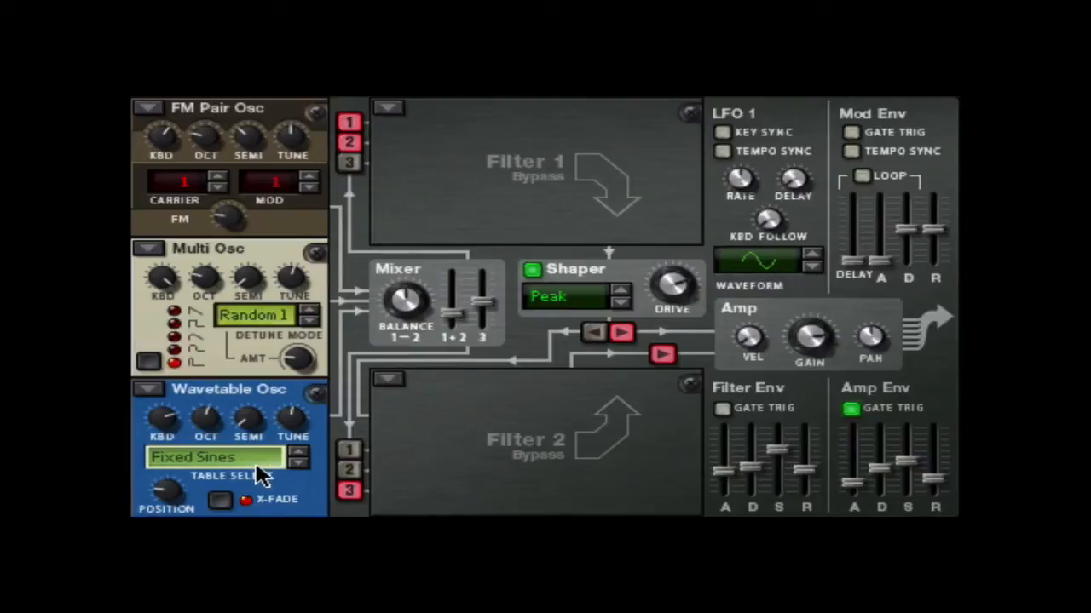
pyautogui.click(595, 334)
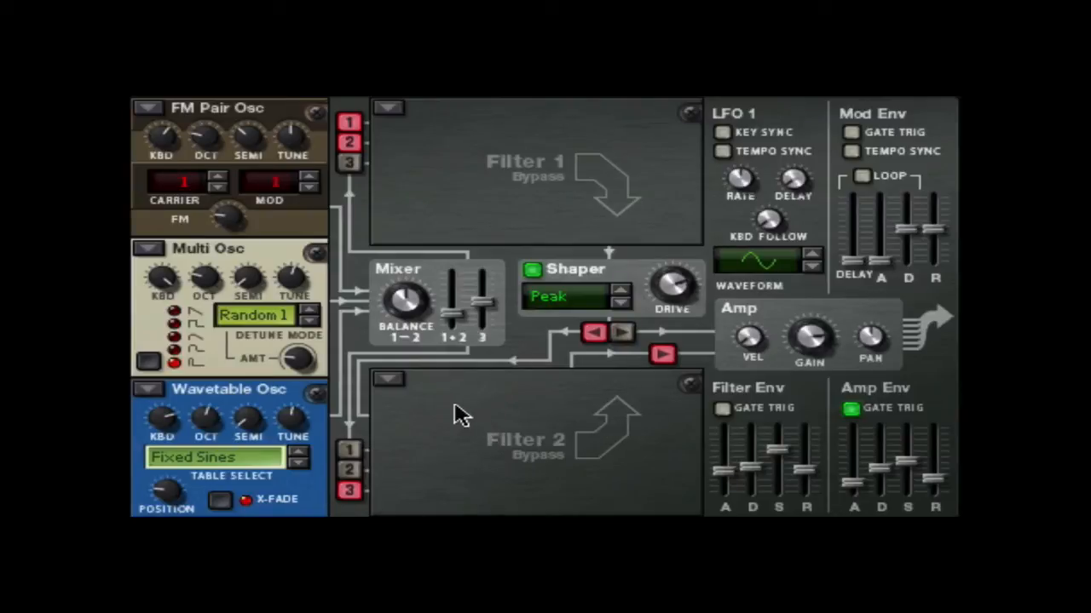
# Load Comb into Filter 2, replace it with Formant, and set the formant X,Y position to 56,72
pyautogui.click(389, 384)
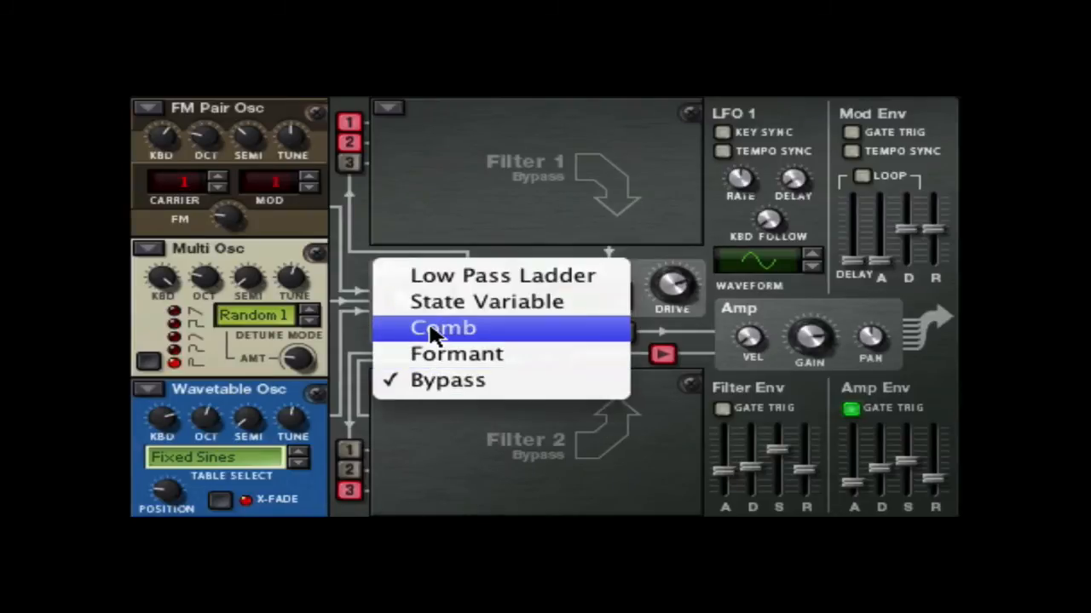
pyautogui.click(437, 333)
pyautogui.click(397, 380)
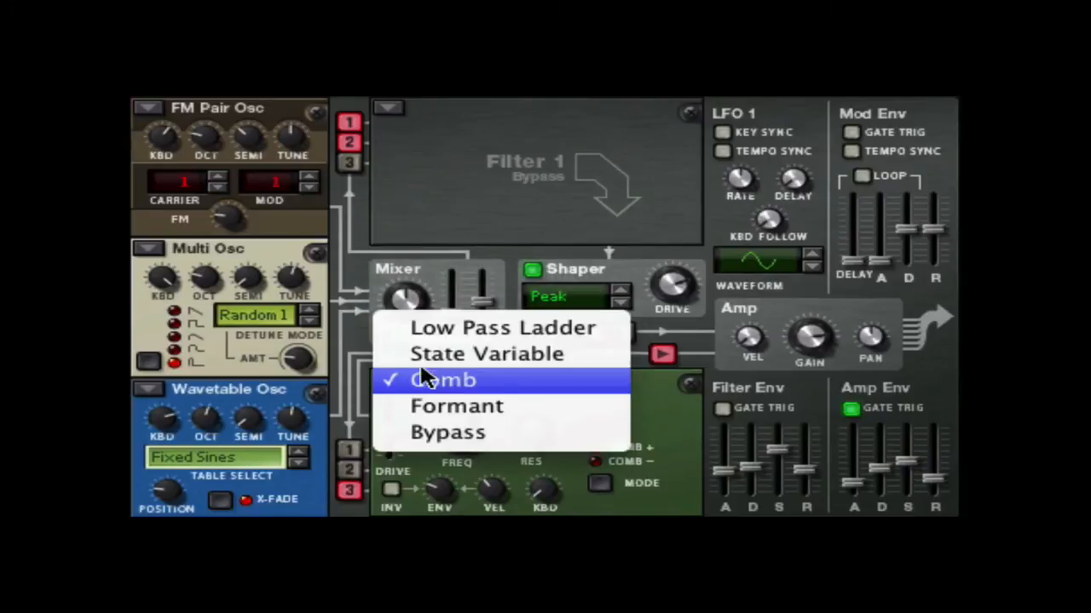
pyautogui.click(438, 409)
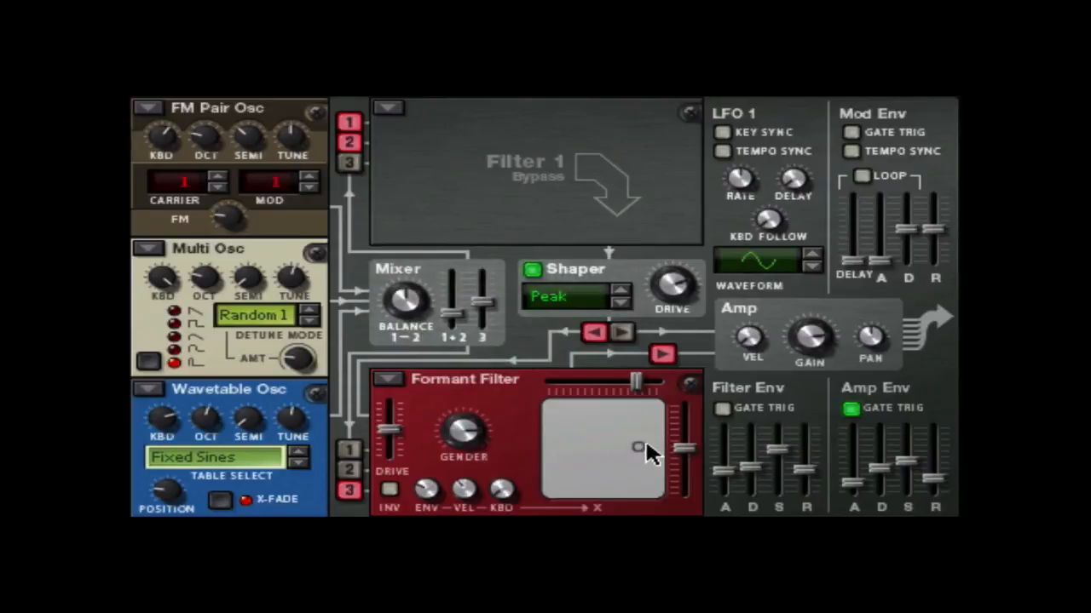
pyautogui.moveTo(639, 449); pyautogui.dragTo(597, 450)
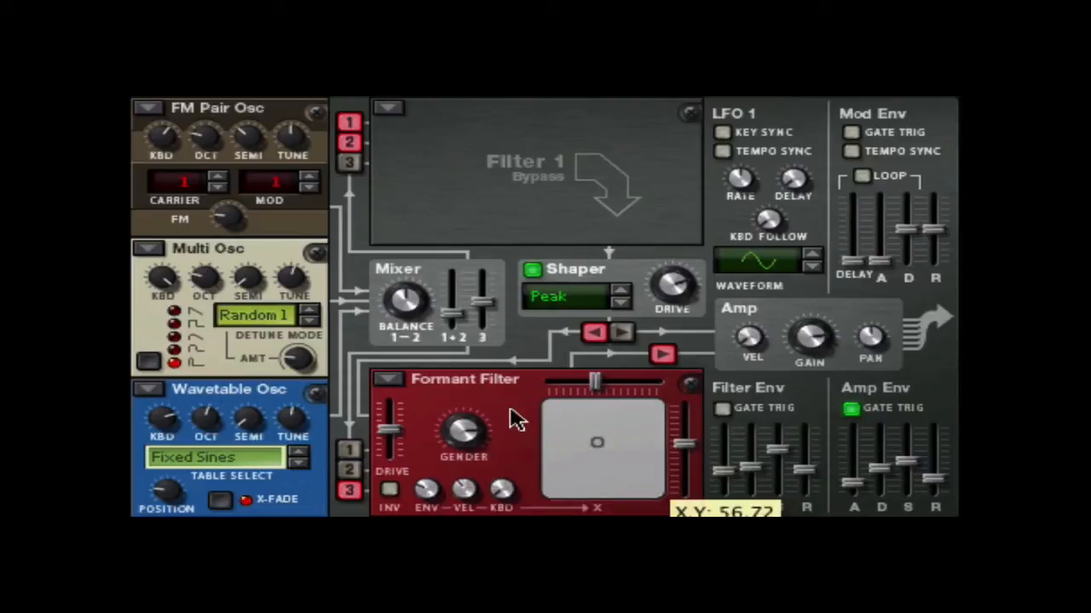
# Route the Shaper output directly to the Amp and move the Formant Filter's X,Y position to 60,80
pyautogui.click(623, 333)
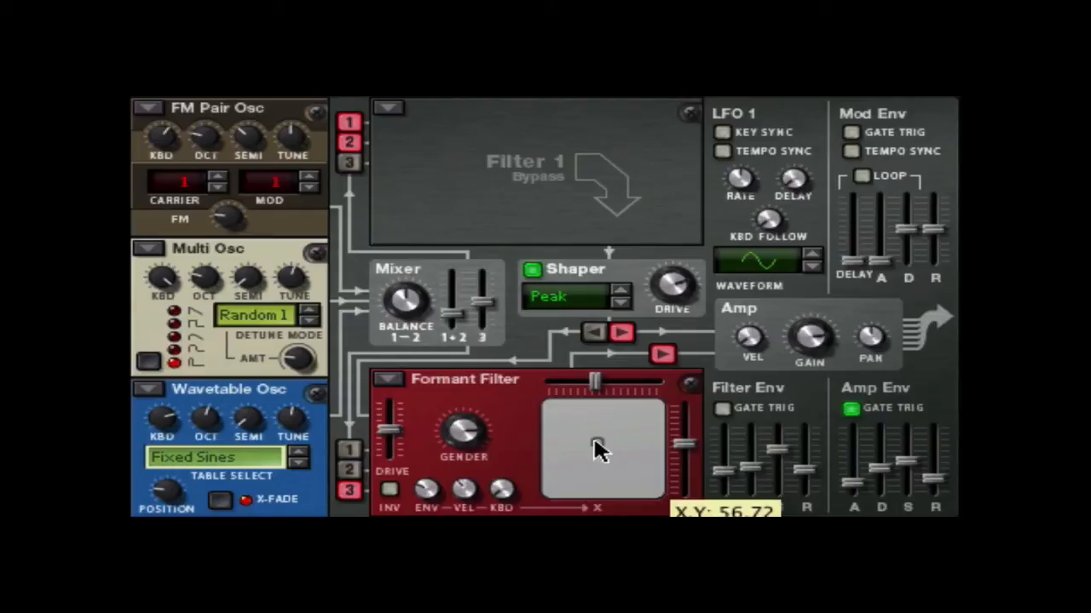
pyautogui.moveTo(596, 451); pyautogui.dragTo(606, 423)
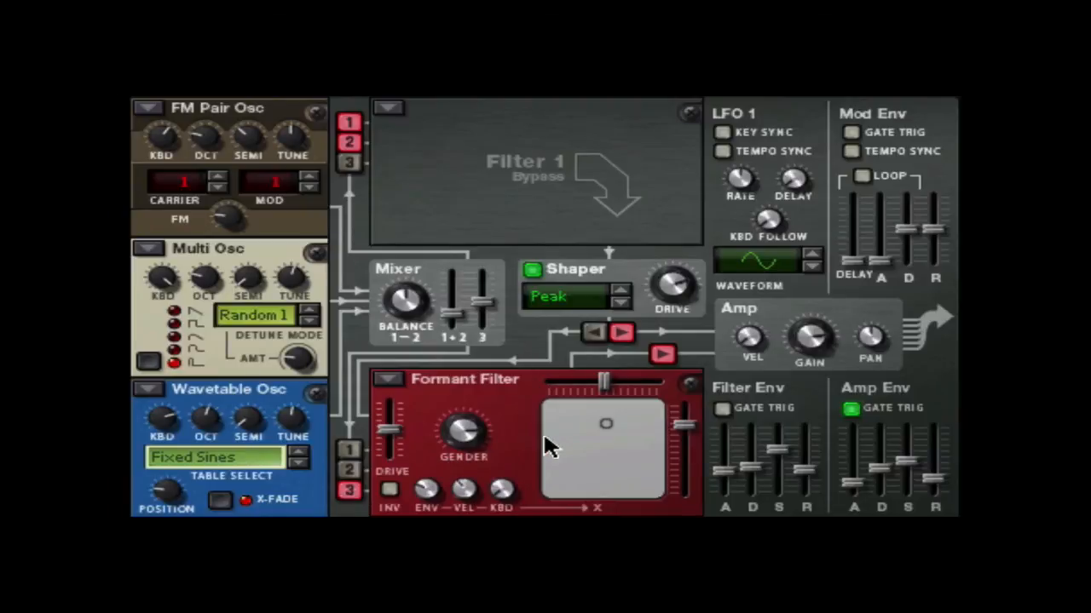
pyautogui.moveTo(607, 432)
pyautogui.mouseDown()
pyautogui.moveTo(577, 424)
pyautogui.moveTo(545, 443)
pyautogui.moveTo(557, 480)
pyautogui.moveTo(597, 480)
pyautogui.moveTo(645, 431)
pyautogui.moveTo(616, 409)
pyautogui.moveTo(562, 417)
pyautogui.moveTo(608, 397)
pyautogui.moveTo(657, 413)
pyautogui.moveTo(645, 441)
pyautogui.moveTo(596, 454)
pyautogui.moveTo(596, 438)
pyautogui.mouseUp()
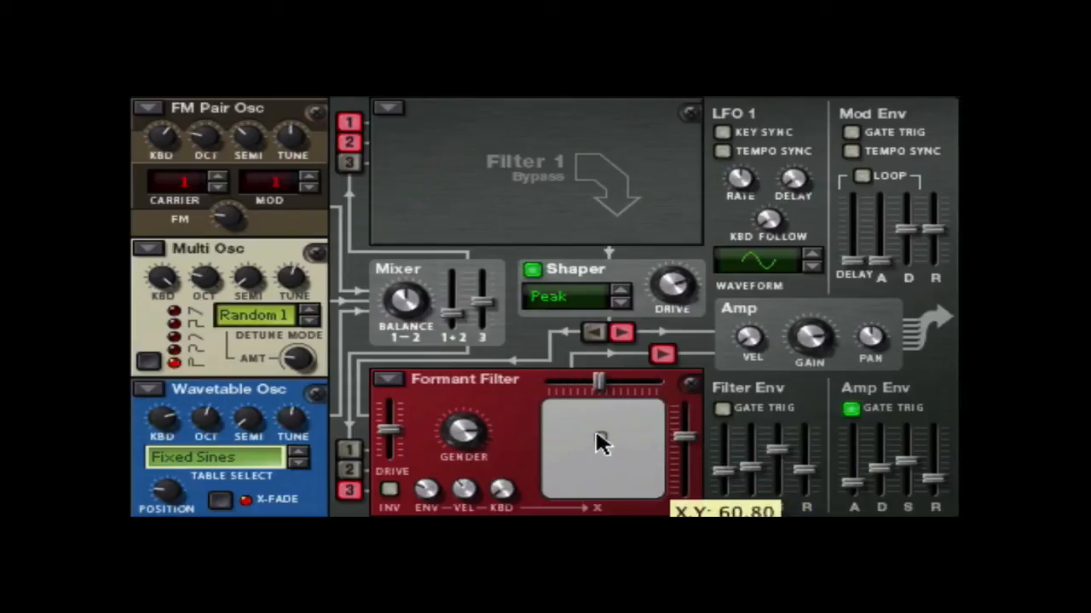